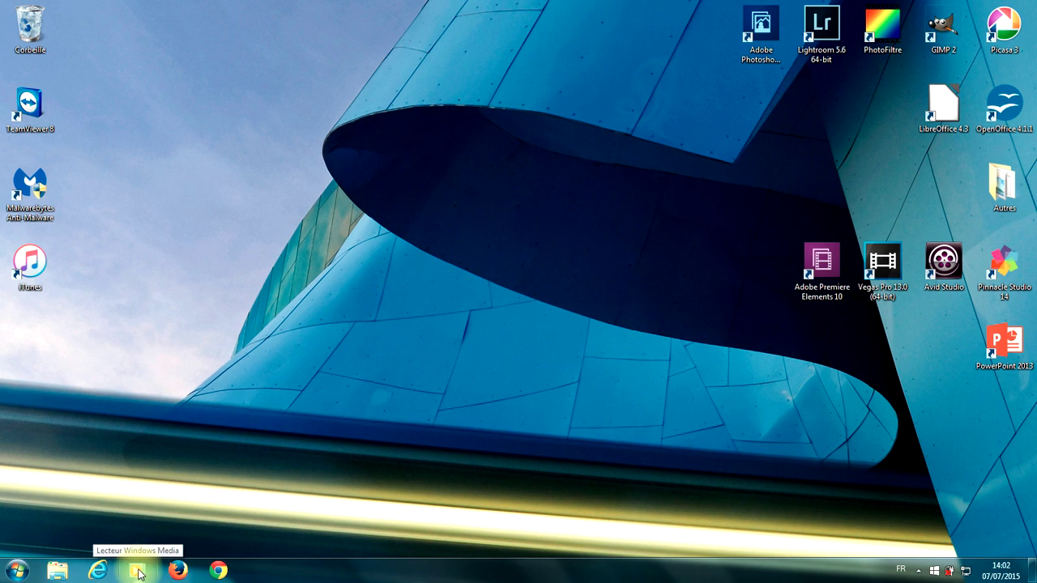
# Open Windows Media Player and look through the music library as a full track list and by artist.
pyautogui.click(137, 572)
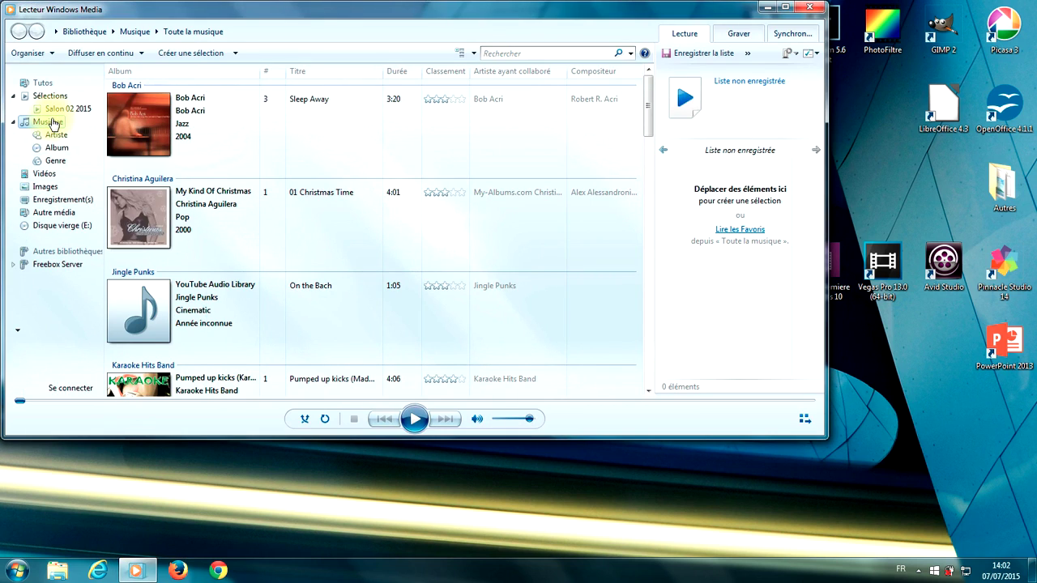
pyautogui.click(48, 122)
pyautogui.scroll(-3, 276, 211)
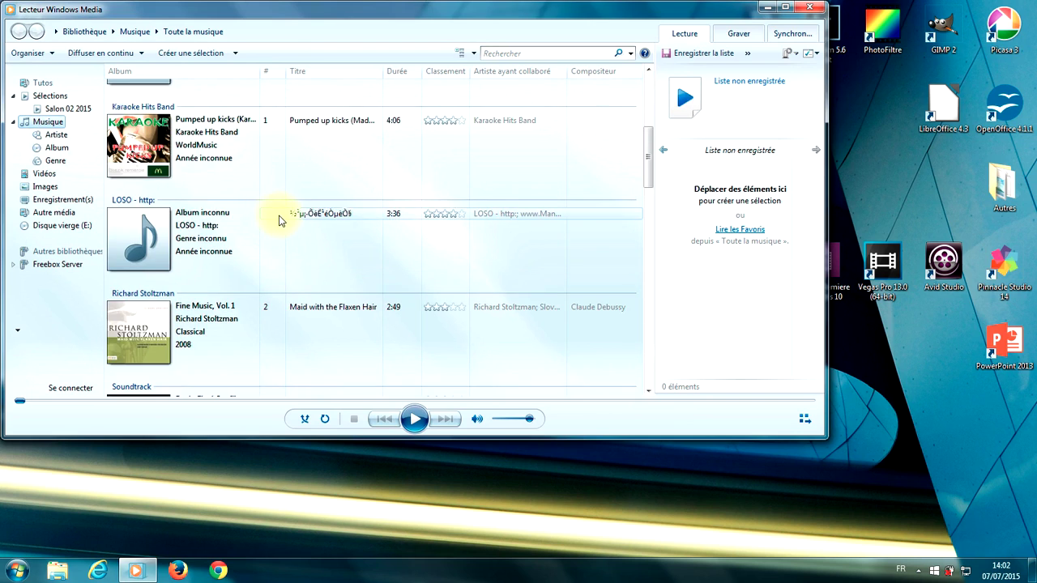
pyautogui.scroll(-3, 279, 219)
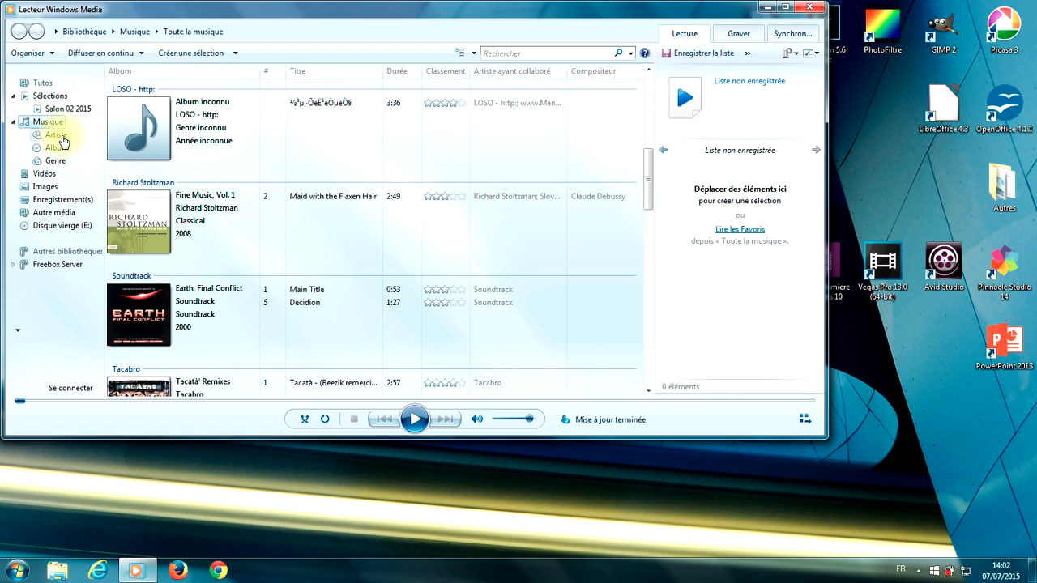
pyautogui.click(57, 136)
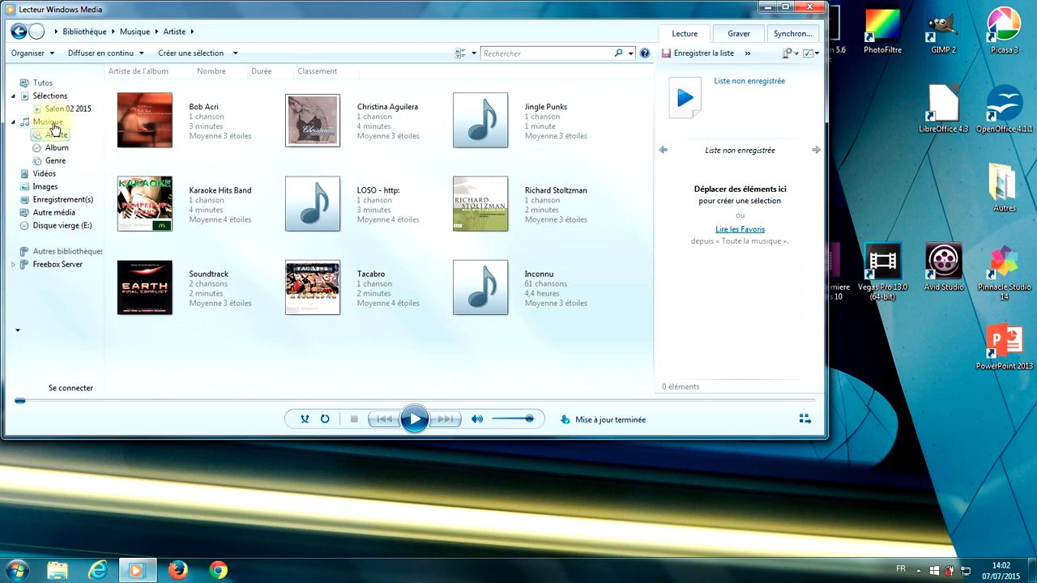
pyautogui.click(52, 124)
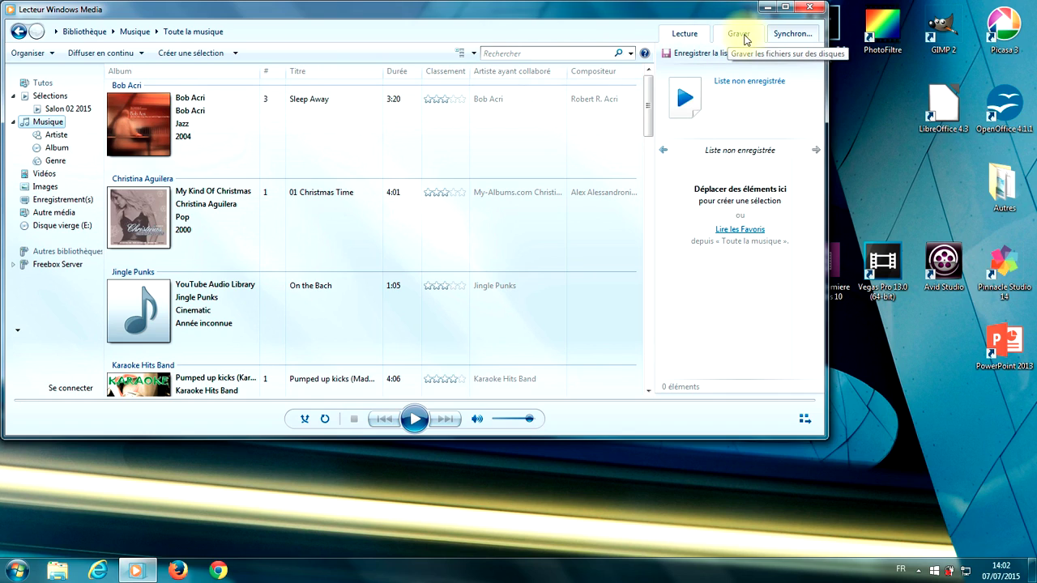
# Show the burn list for the audio CD and add the Soundtrack track Decidion to it.
pyautogui.click(740, 34)
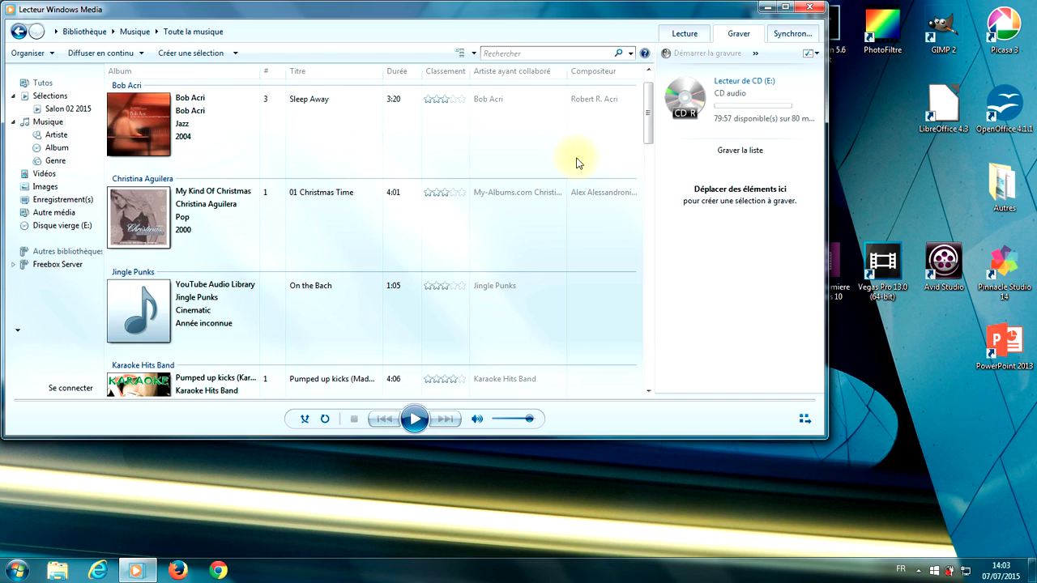
pyautogui.scroll(-9, 543, 203)
pyautogui.scroll(-4, 535, 213)
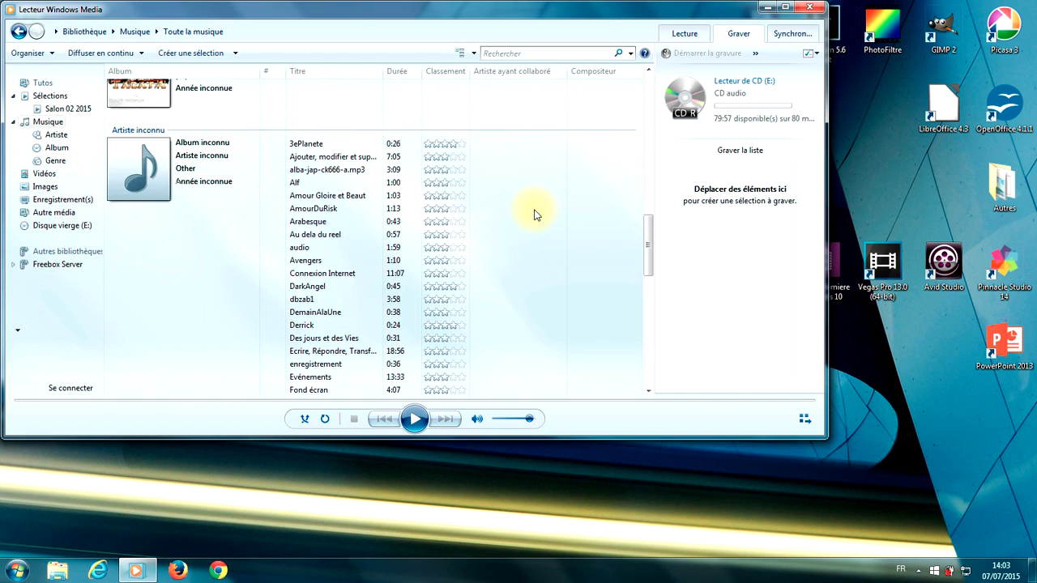
pyautogui.scroll(3, 537, 213)
pyautogui.scroll(2, 341, 168)
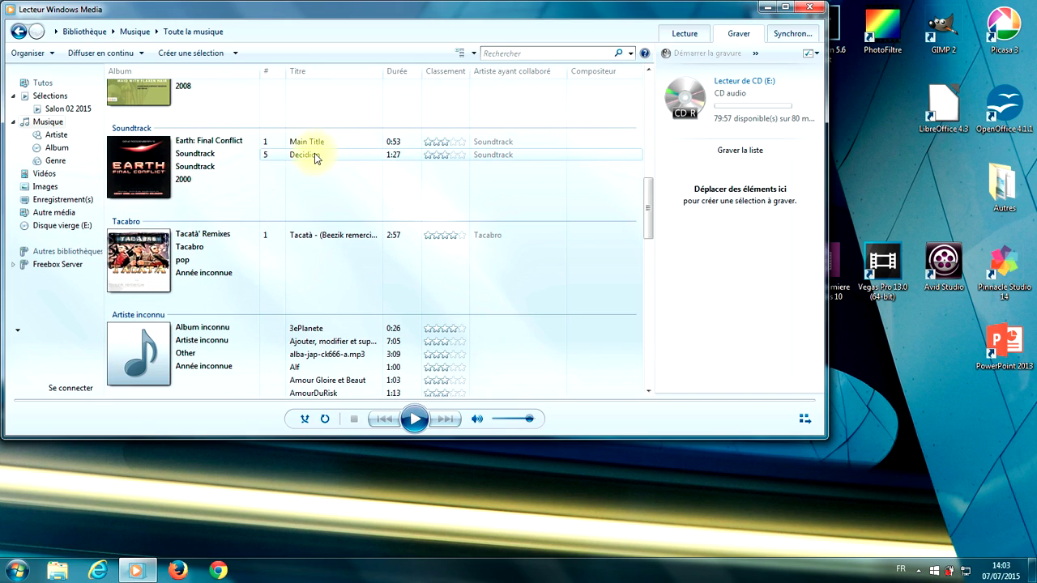
pyautogui.click(311, 154)
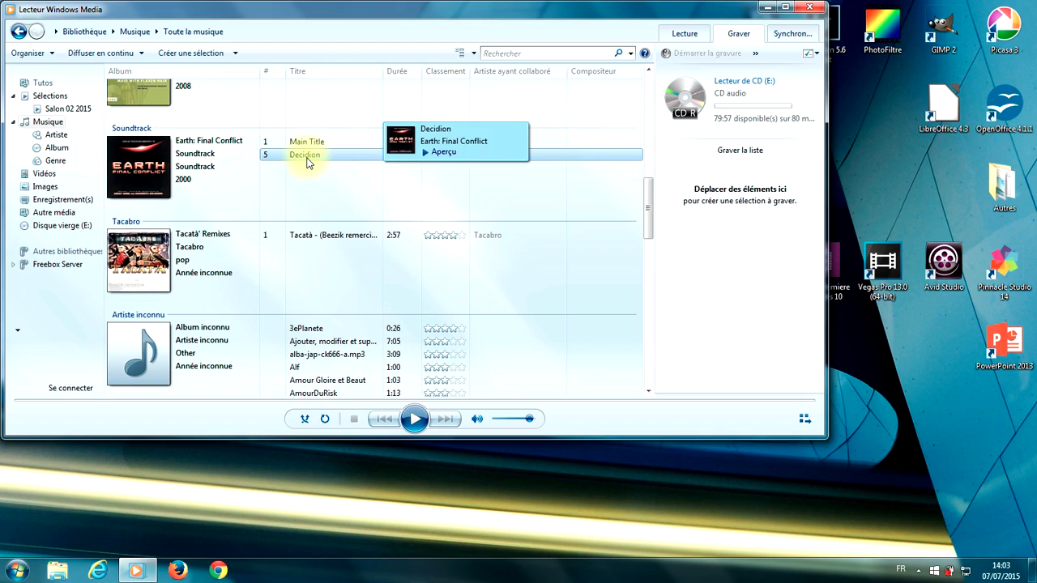
pyautogui.moveTo(313, 156)
pyautogui.mouseDown()
pyautogui.moveTo(743, 190)
pyautogui.moveTo(739, 203)
pyautogui.moveTo(763, 239)
pyautogui.mouseUp()
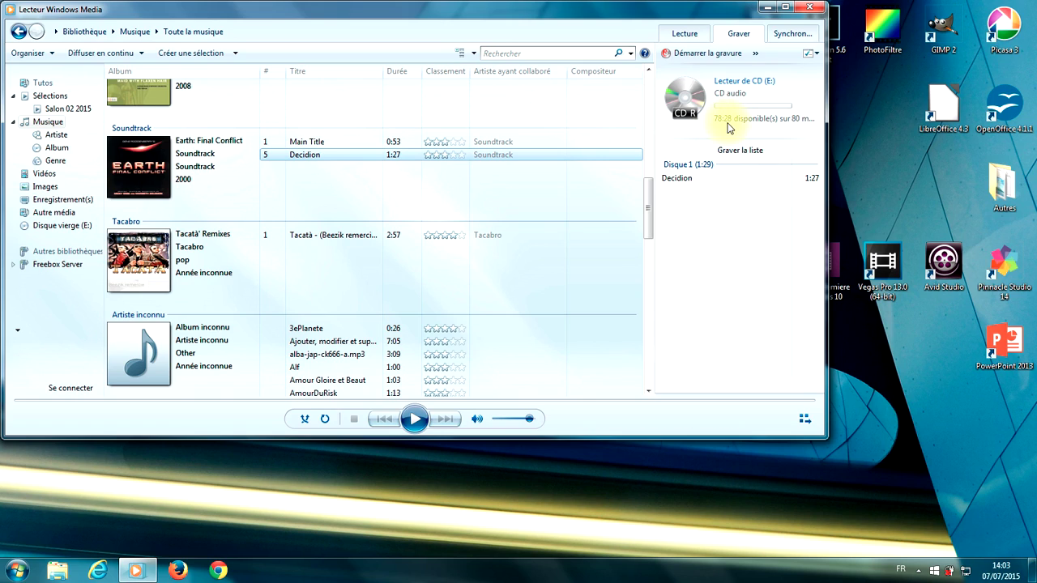
# Add Amour Gloire et Beaut, Au dela du reel, Des jours et des Vies, Highlander, Jag, MacGyver, Picasa 3, Roswell and V to the burn list.
pyautogui.scroll(-5, 491, 282)
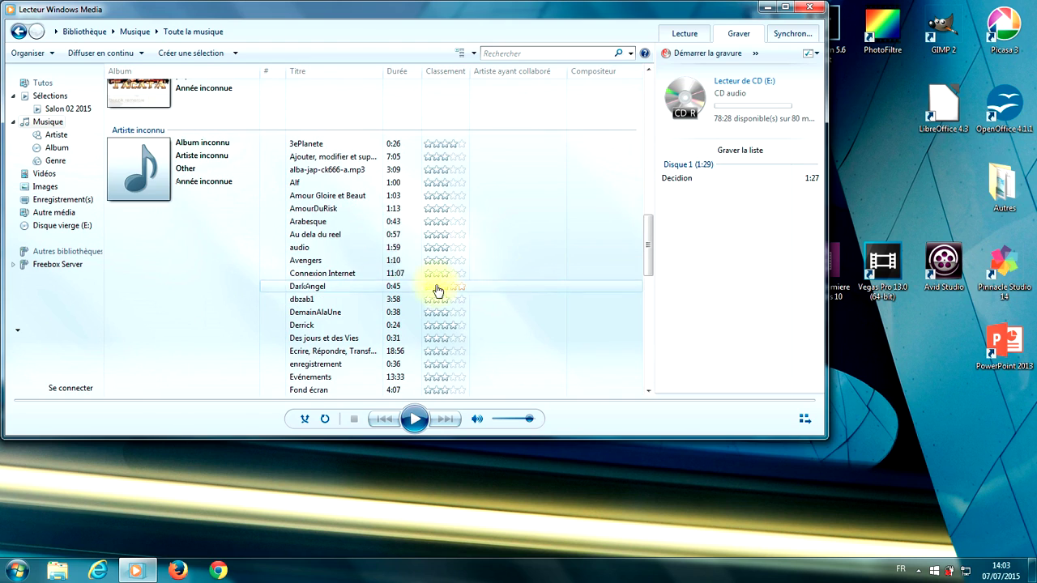
pyautogui.click(379, 235)
pyautogui.keyDown('ctrl'); pyautogui.click(378, 196); pyautogui.keyUp('ctrl')
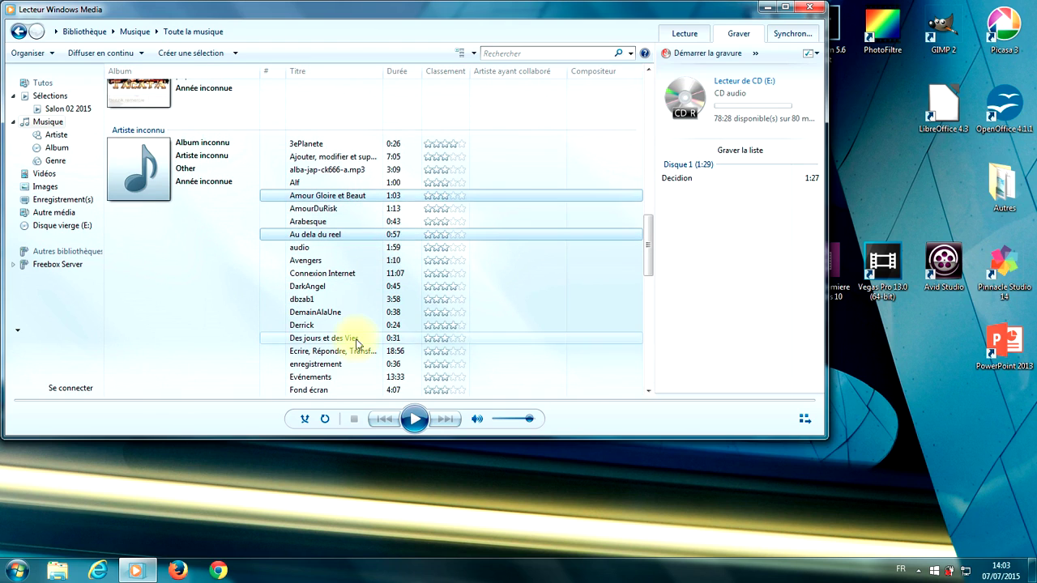
pyautogui.keyDown('ctrl'); pyautogui.click(364, 338); pyautogui.keyUp('ctrl')
pyautogui.scroll(-5, 356, 324)
pyautogui.keyDown('ctrl'); pyautogui.click(342, 283); pyautogui.keyUp('ctrl')
pyautogui.keyDown('ctrl'); pyautogui.click(344, 349); pyautogui.keyUp('ctrl')
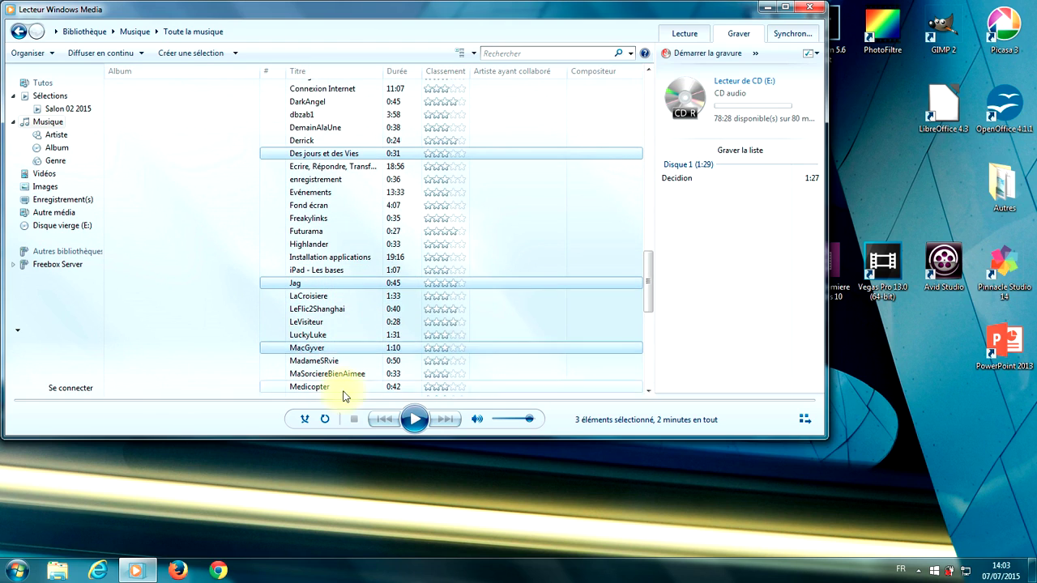
pyautogui.keyDown('ctrl'); pyautogui.click(359, 244); pyautogui.keyUp('ctrl')
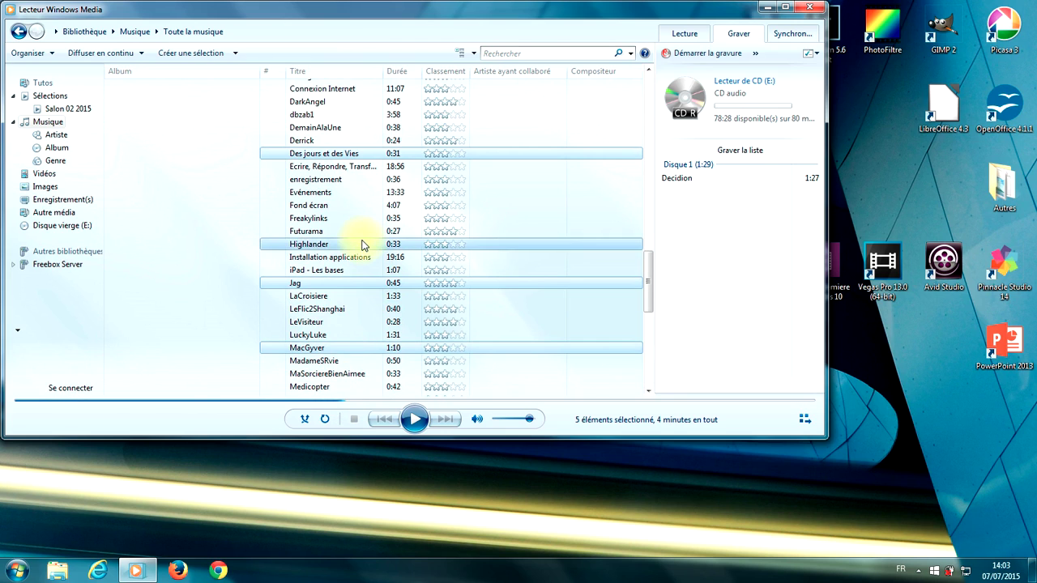
pyautogui.scroll(-5, 362, 256)
pyautogui.keyDown('ctrl'); pyautogui.click(335, 231); pyautogui.keyUp('ctrl')
pyautogui.keyDown('ctrl'); pyautogui.click(335, 284); pyautogui.keyUp('ctrl')
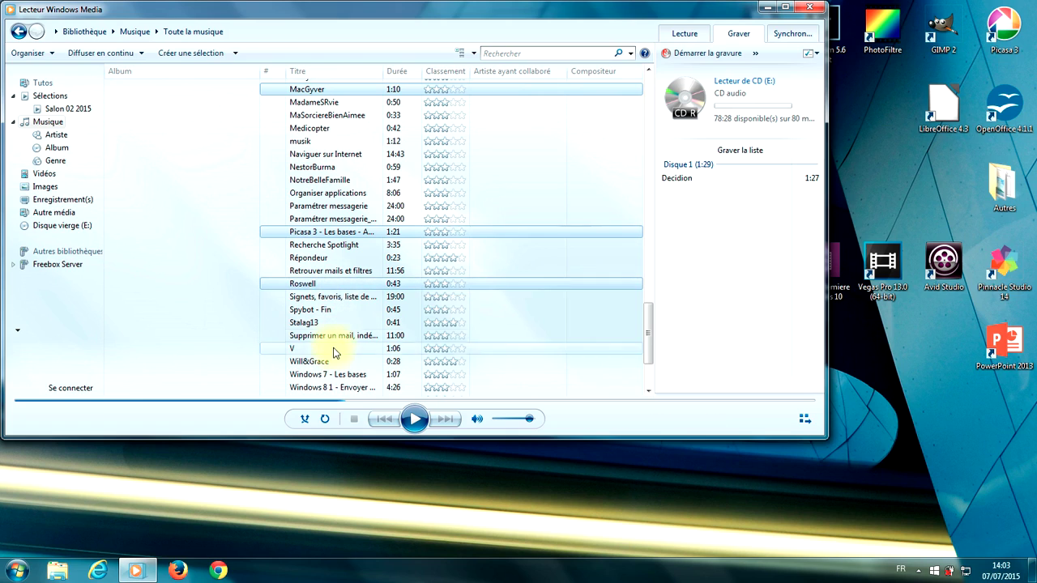
pyautogui.keyDown('ctrl'); pyautogui.click(337, 348); pyautogui.keyUp('ctrl')
pyautogui.moveTo(335, 231); pyautogui.dragTo(716, 235)
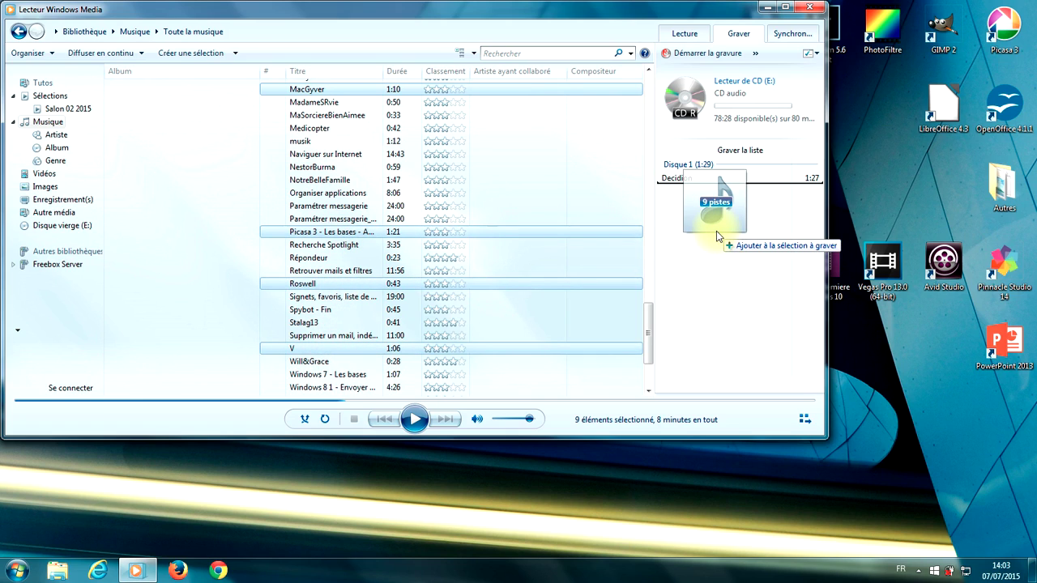
pyautogui.moveTo(716, 236)
pyautogui.mouseDown()
pyautogui.moveTo(510, 237)
pyautogui.moveTo(708, 235)
pyautogui.mouseUp()
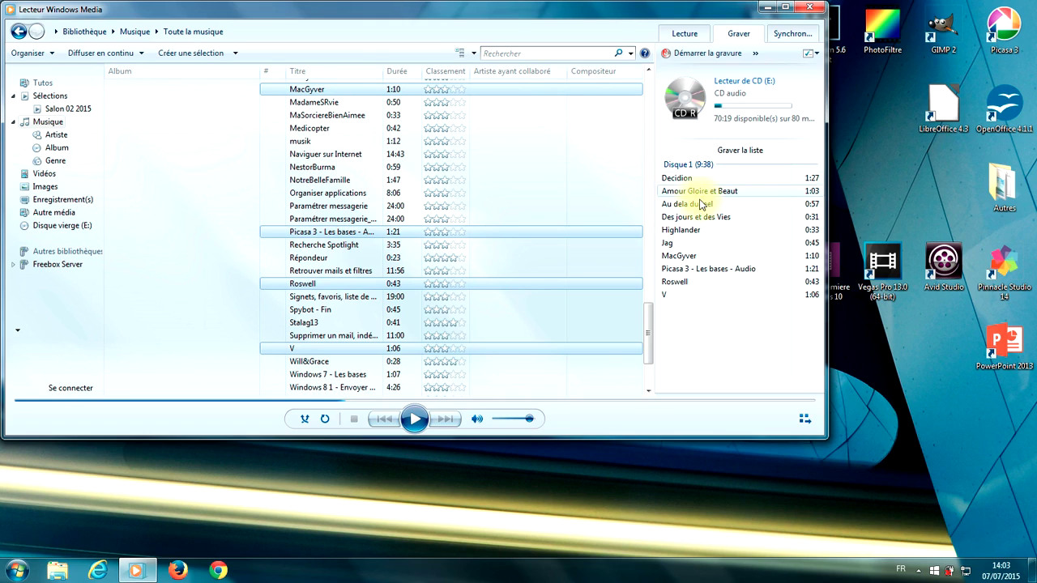
# Reorder the burn list with Roswell first, Highlander directly after Decidion, and Des jours et des Vies directly after Jag.
pyautogui.click(699, 306)
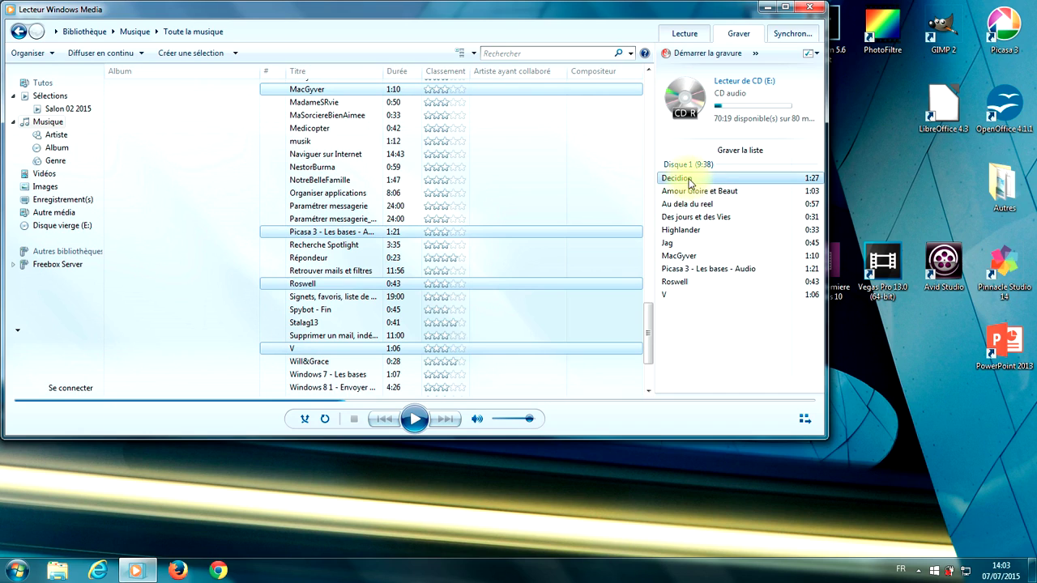
pyautogui.click(686, 286)
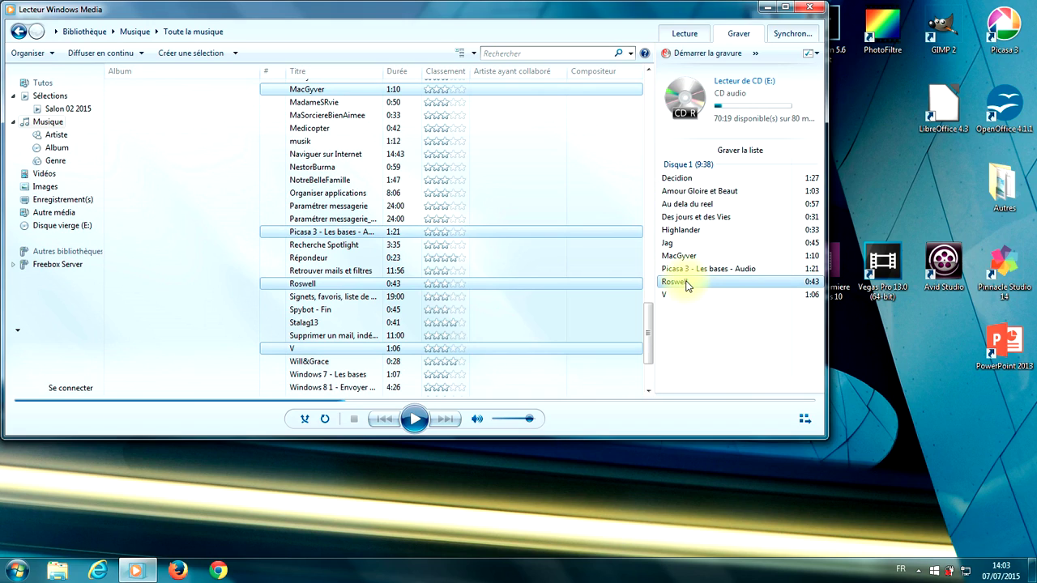
pyautogui.moveTo(685, 285); pyautogui.dragTo(710, 174)
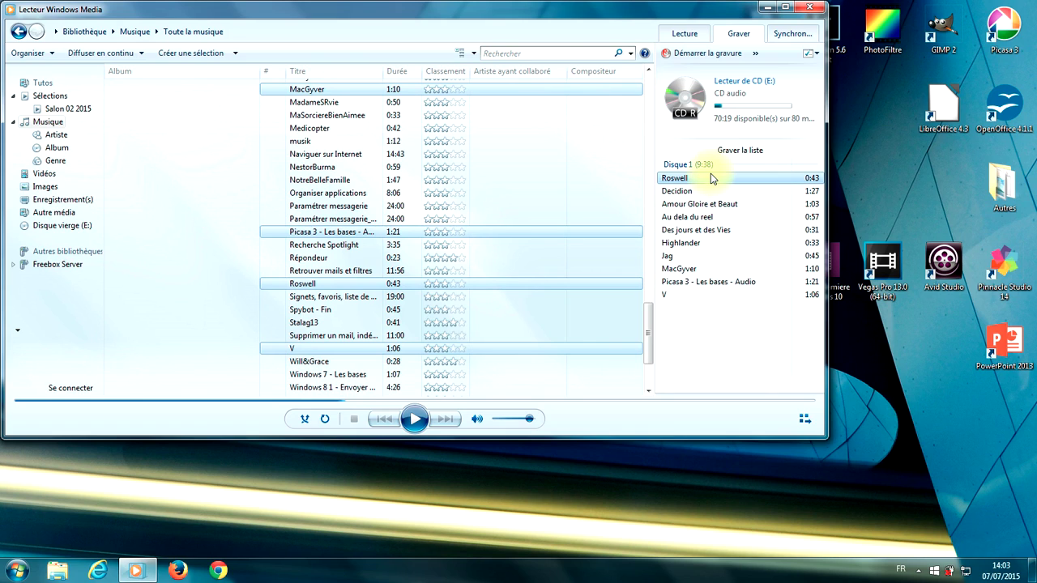
pyautogui.click(697, 243)
pyautogui.moveTo(697, 243)
pyautogui.mouseDown()
pyautogui.moveTo(694, 185)
pyautogui.moveTo(695, 199)
pyautogui.mouseUp()
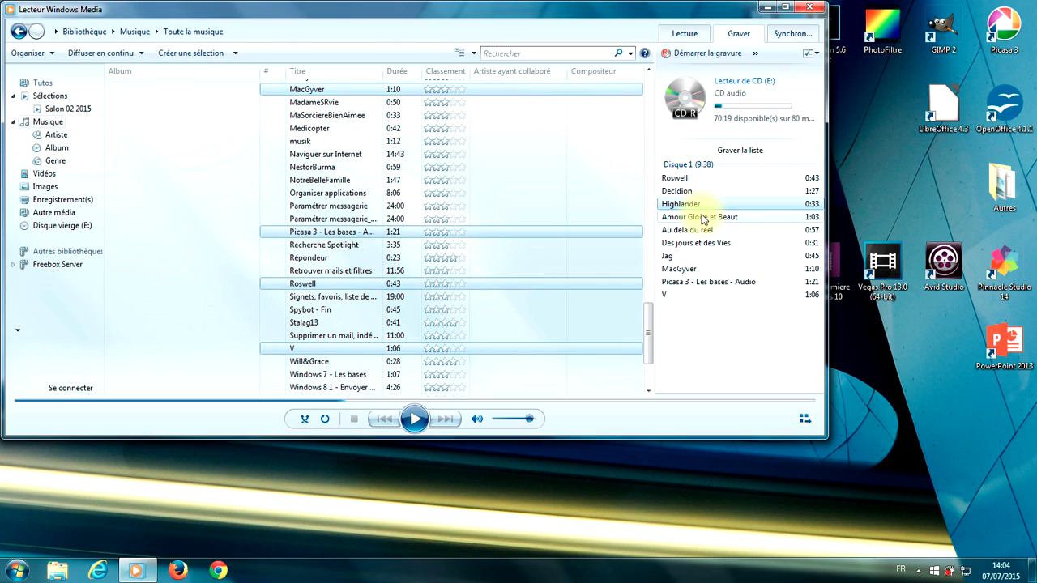
pyautogui.click(696, 243)
pyautogui.moveTo(696, 243); pyautogui.dragTo(692, 268)
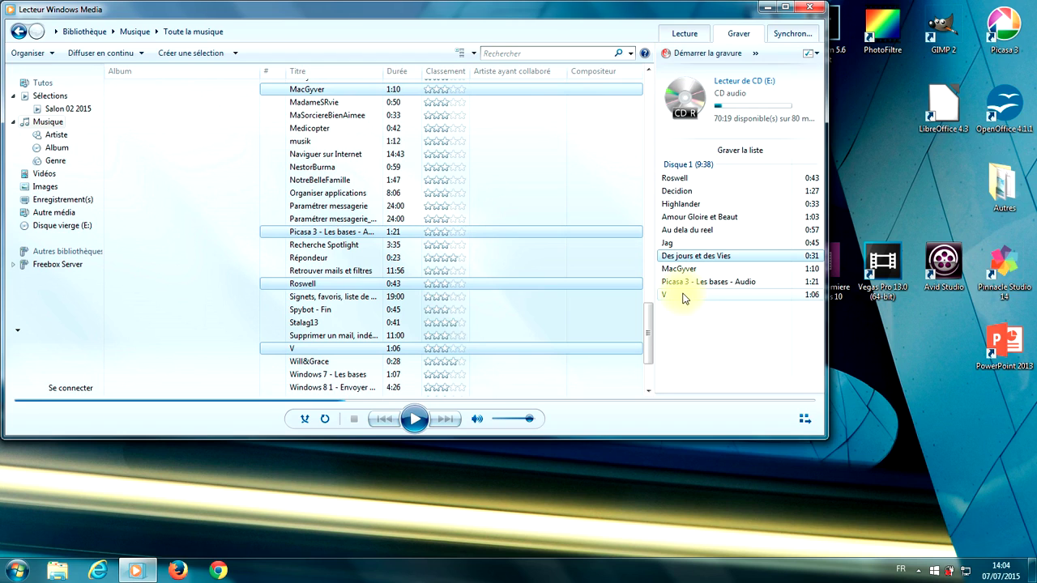
# Insert Organiser applications before Des jours et des Vies, append Paramétrer messagerie to the burn list, and start burning the disc.
pyautogui.moveTo(328, 193)
pyautogui.mouseDown()
pyautogui.moveTo(556, 216)
pyautogui.moveTo(695, 253)
pyautogui.mouseUp()
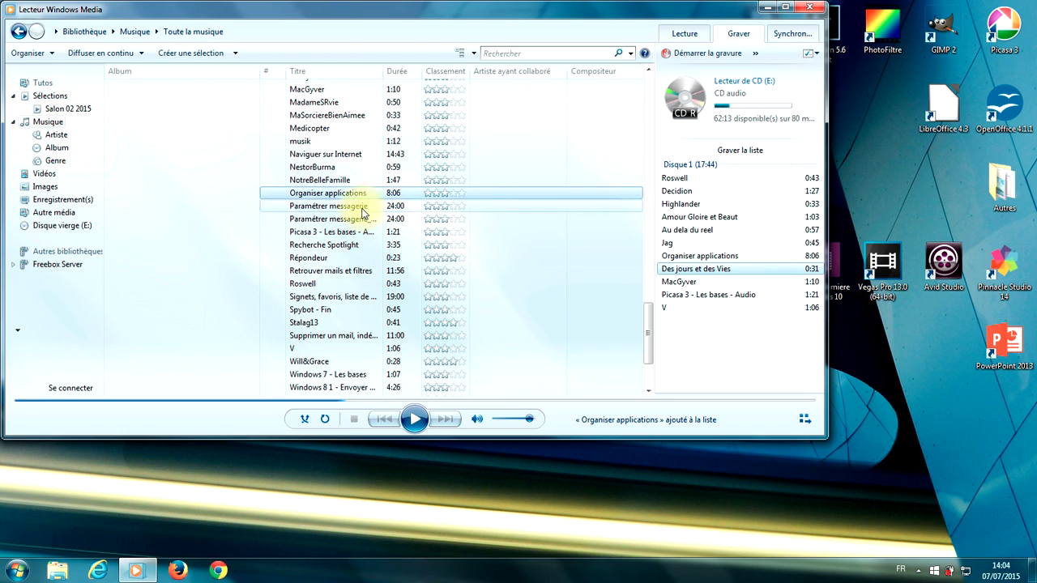
pyautogui.moveTo(362, 209)
pyautogui.mouseDown()
pyautogui.moveTo(693, 275)
pyautogui.moveTo(687, 324)
pyautogui.mouseUp()
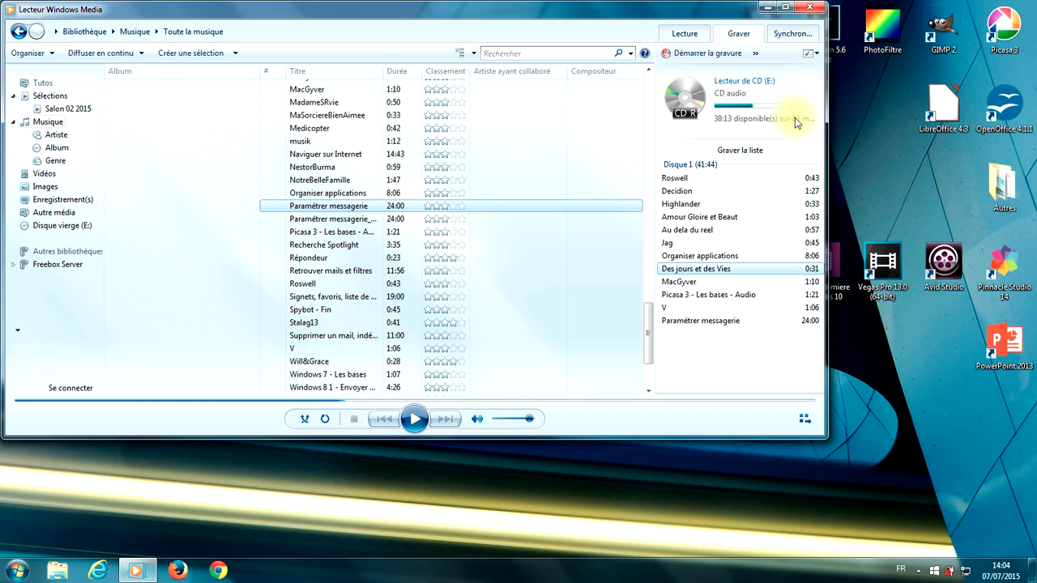
pyautogui.click(704, 54)
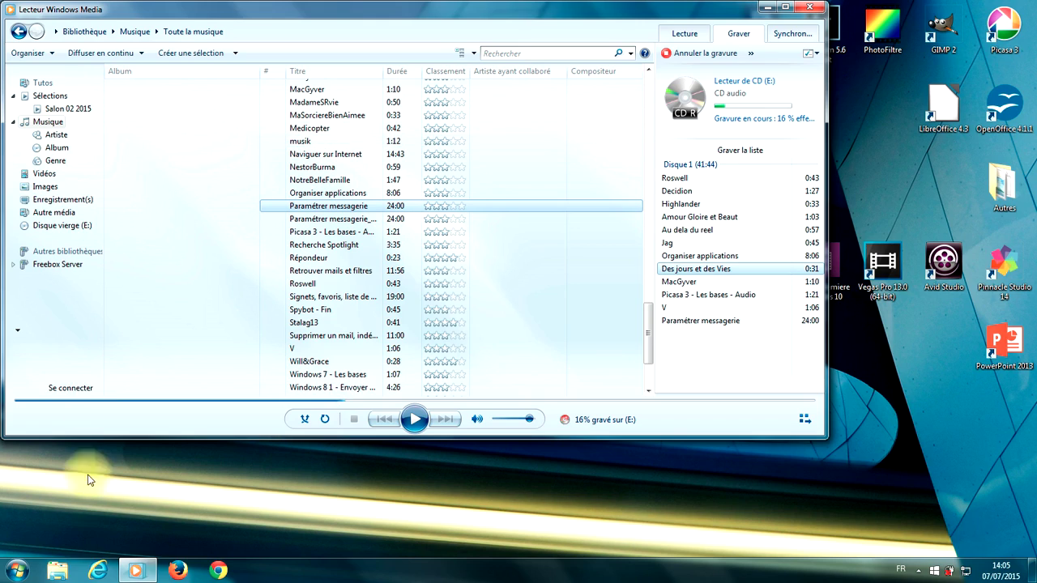
pyautogui.moveTo(138, 570)
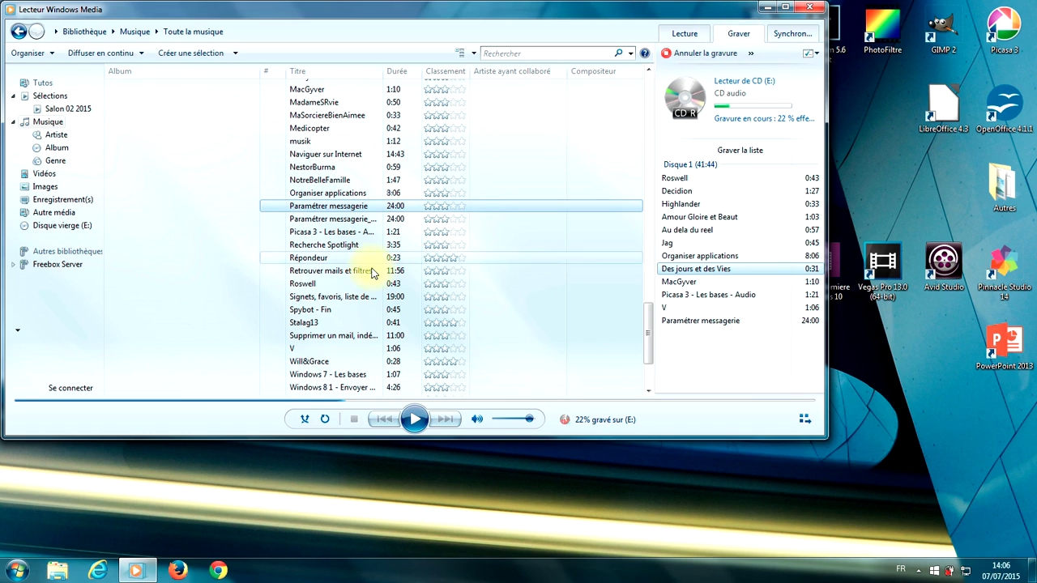
# Try to add NestorBurma, Picasa 3 - Les bases, Signets, favoris and V to the burn list while the disc is burning.
pyautogui.click(361, 169)
pyautogui.moveTo(360, 169)
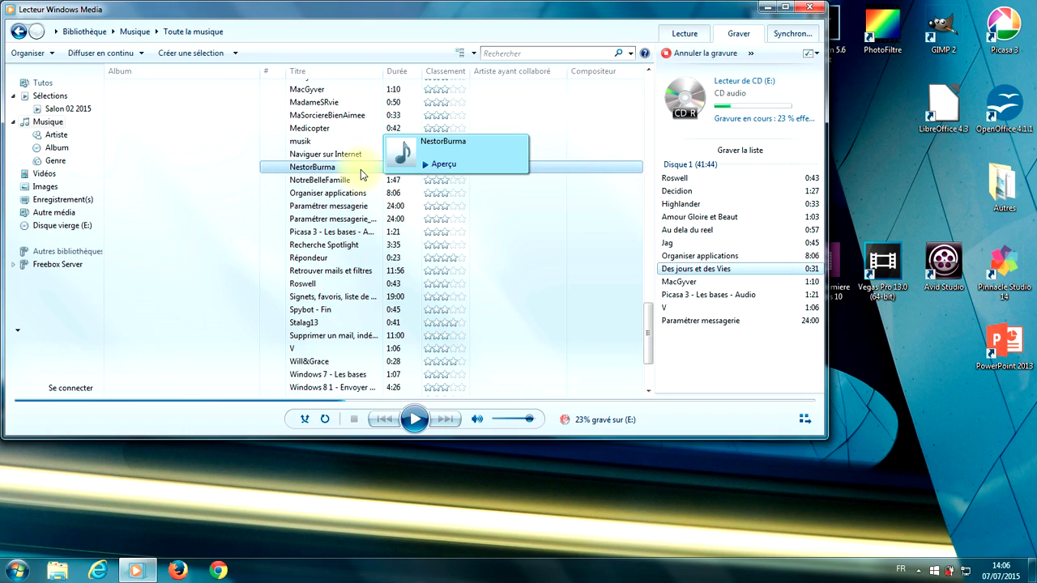
pyautogui.keyDown('ctrl'); pyautogui.click(359, 232); pyautogui.keyUp('ctrl')
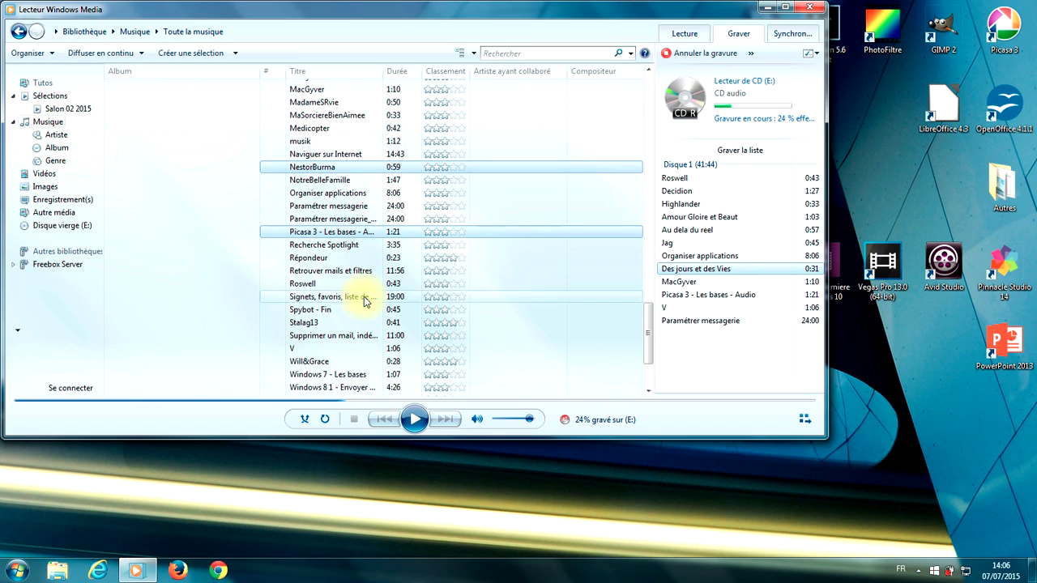
pyautogui.keyDown('ctrl'); pyautogui.click(364, 298); pyautogui.keyUp('ctrl')
pyautogui.keyDown('ctrl'); pyautogui.click(356, 348); pyautogui.keyUp('ctrl')
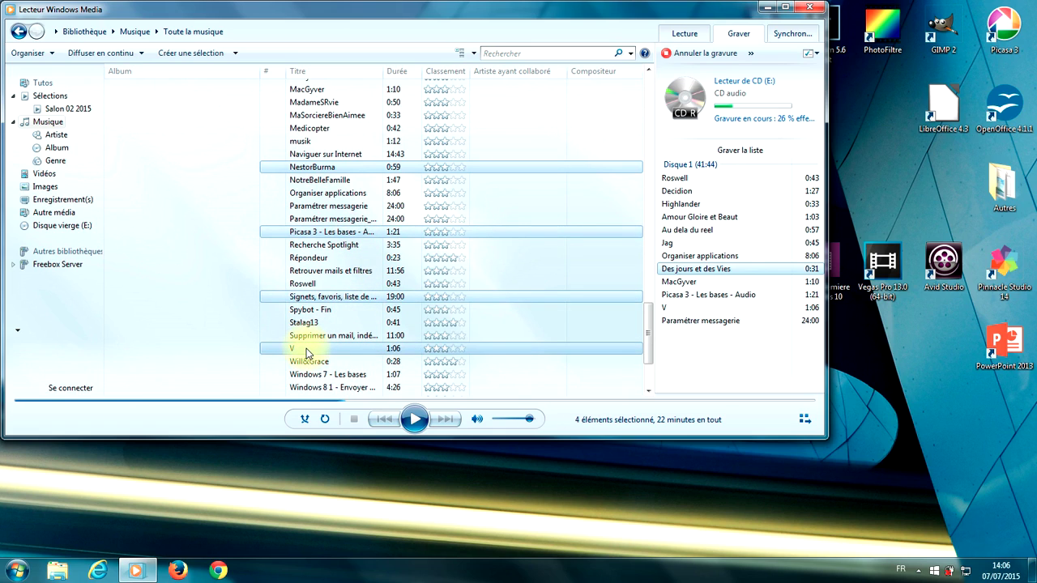
pyautogui.moveTo(306, 348)
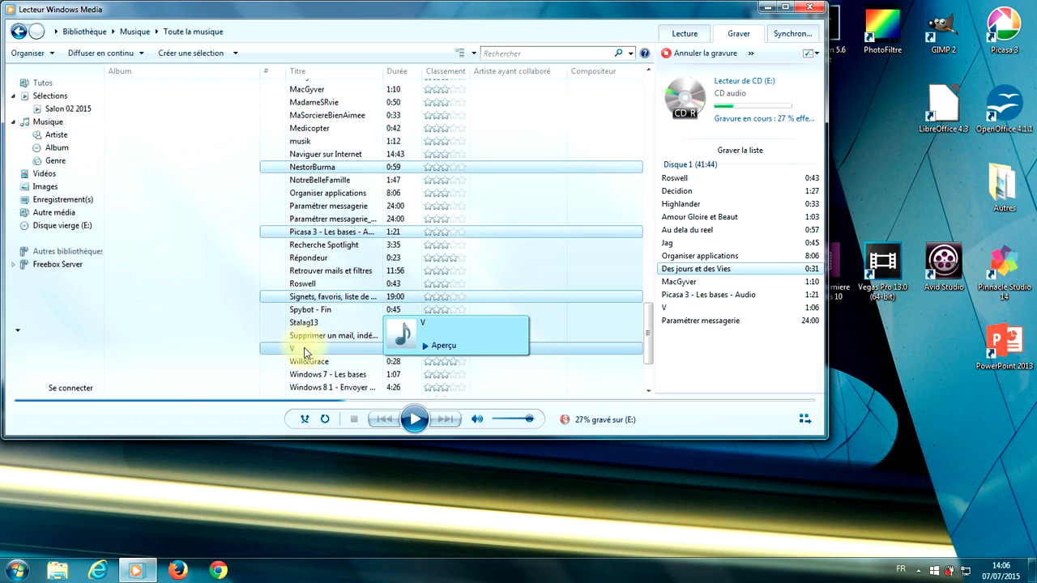
pyautogui.moveTo(305, 350)
pyautogui.mouseDown()
pyautogui.moveTo(717, 335)
pyautogui.moveTo(474, 343)
pyautogui.mouseUp()
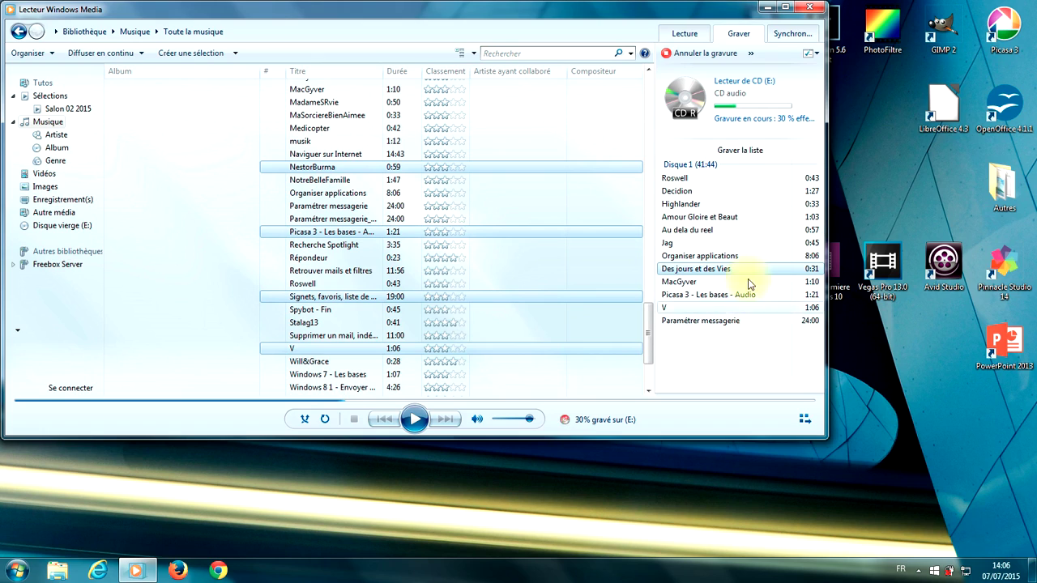